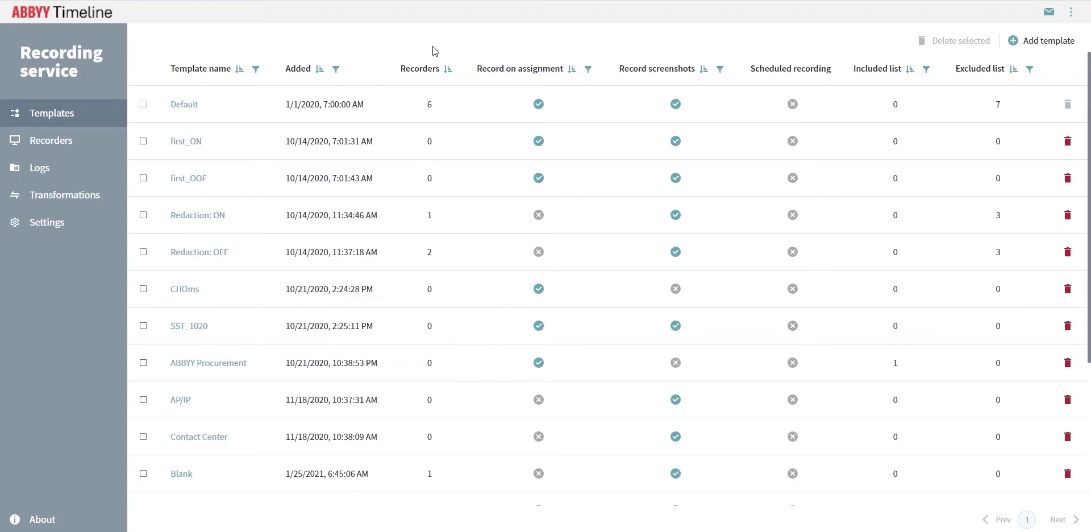
# Open the Default template and review its recording options and excluded application list
pyautogui.click(184, 105)
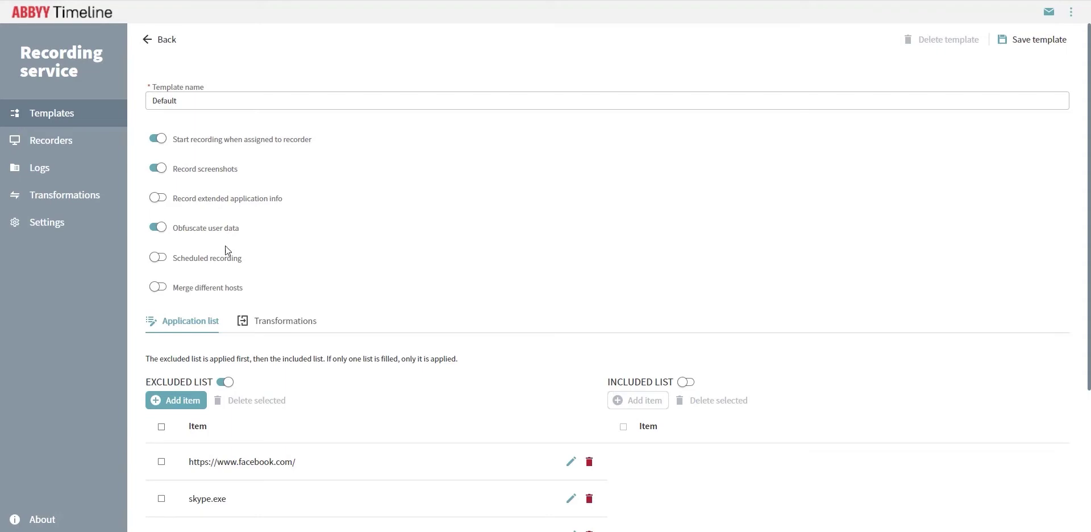
pyautogui.scroll(-1, 234, 256)
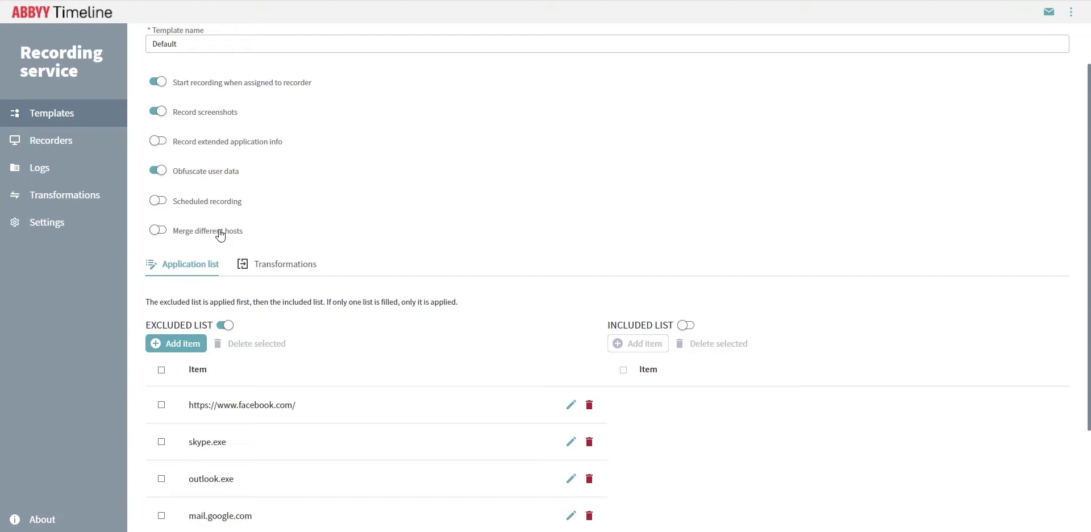
pyautogui.scroll(-3, 458, 246)
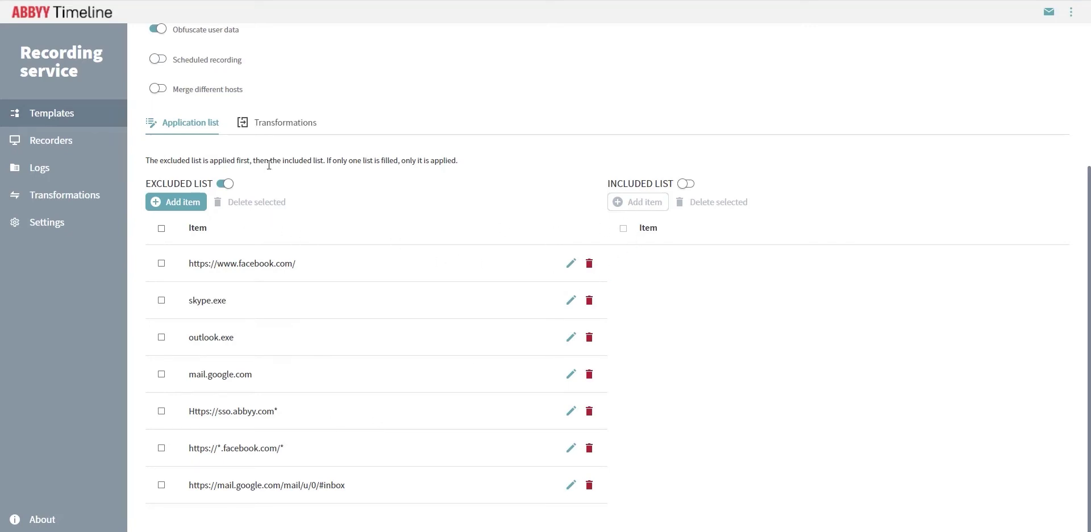
# View the Default template's transformations, returning to its excluded and included application lists
pyautogui.click(283, 124)
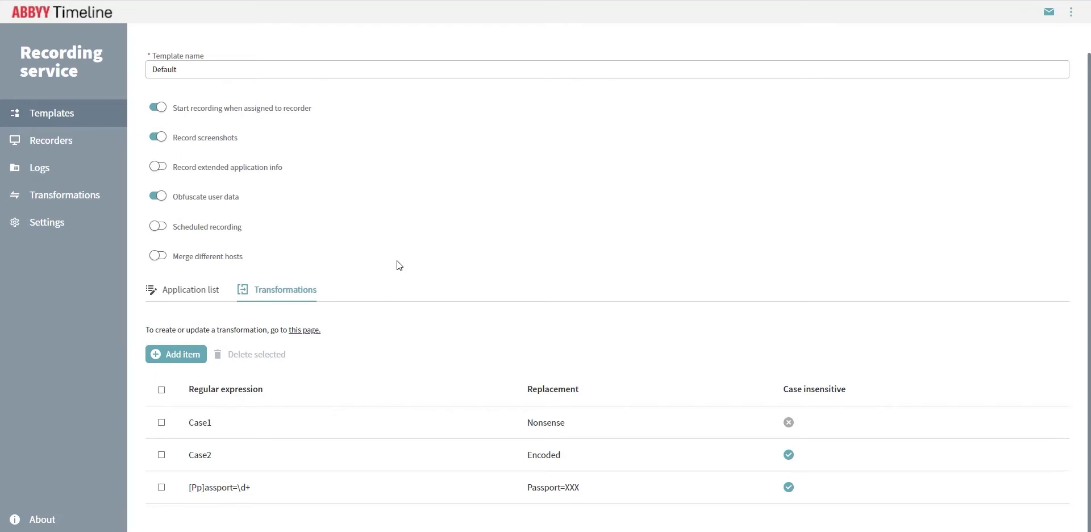
pyautogui.click(177, 290)
pyautogui.scroll(-1, 375, 244)
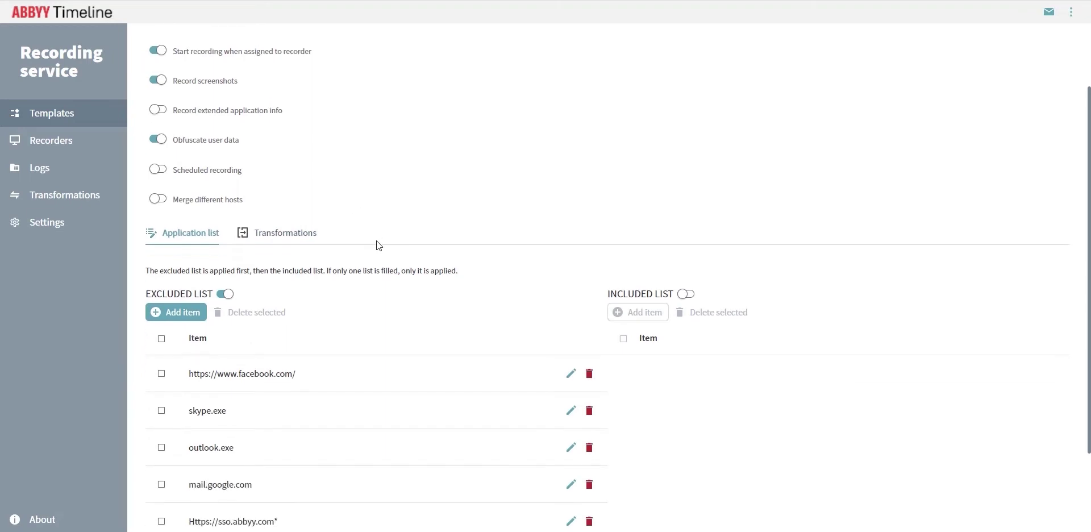
pyautogui.scroll(-1, 475, 241)
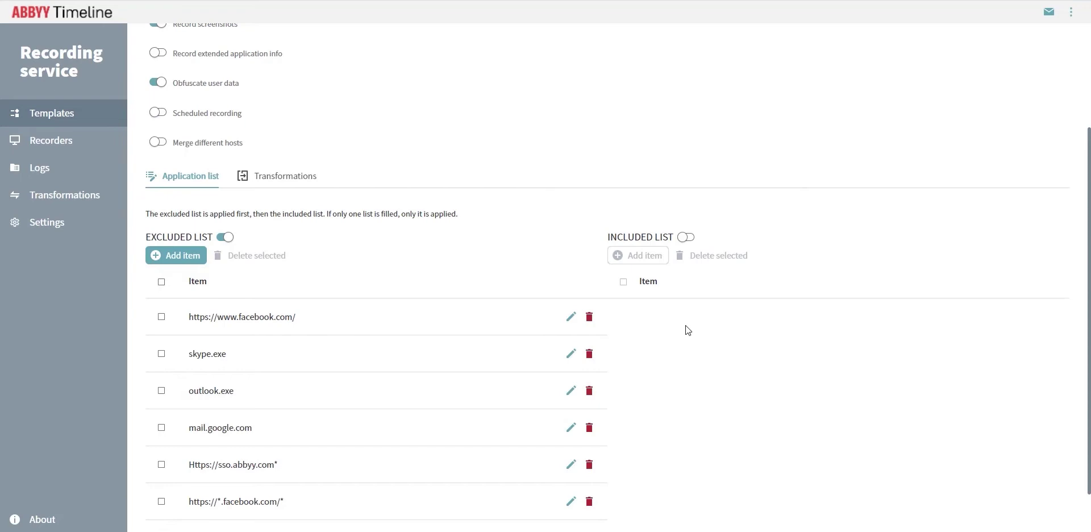
# View the list of recorders and open log 115 from the recorded logs
pyautogui.click(74, 150)
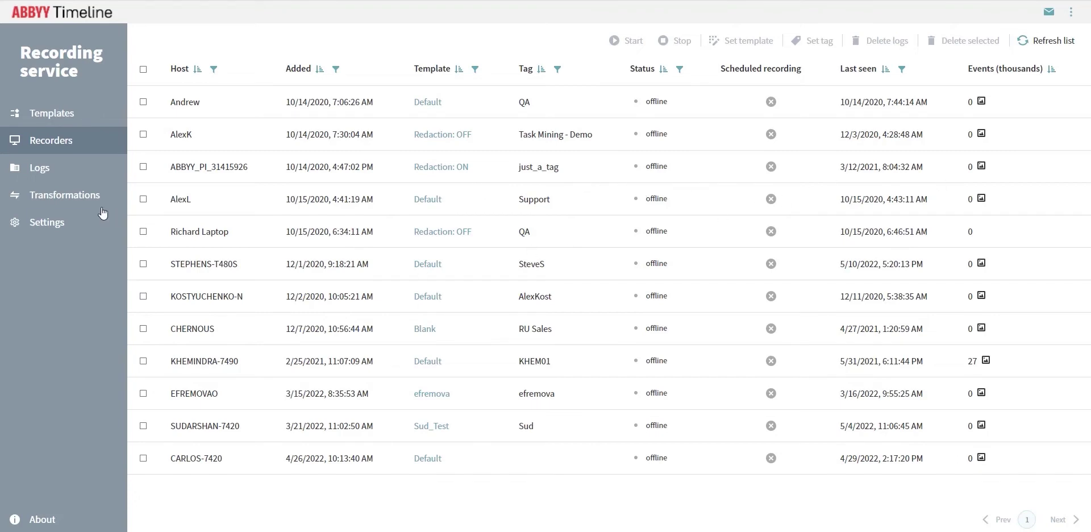
pyautogui.click(64, 177)
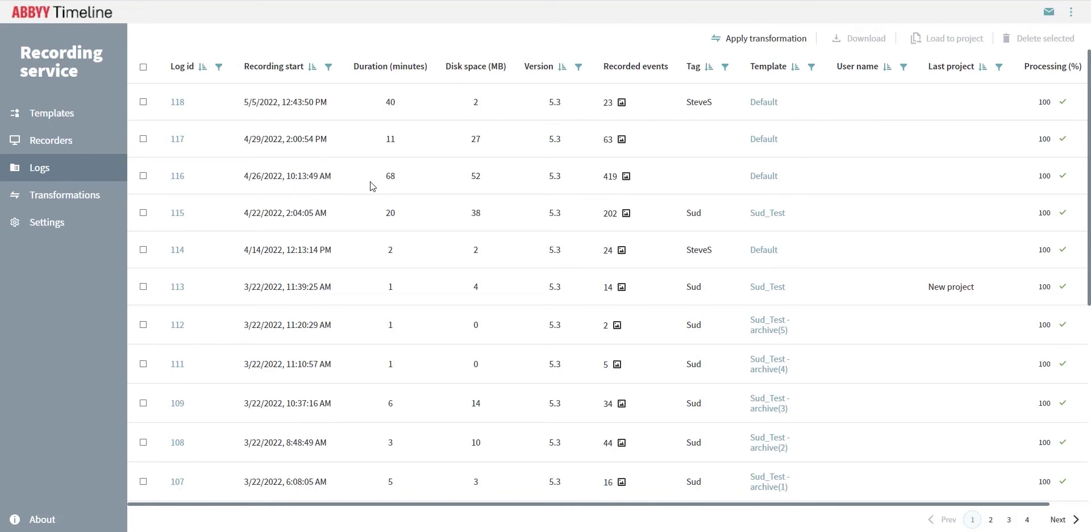
pyautogui.click(178, 217)
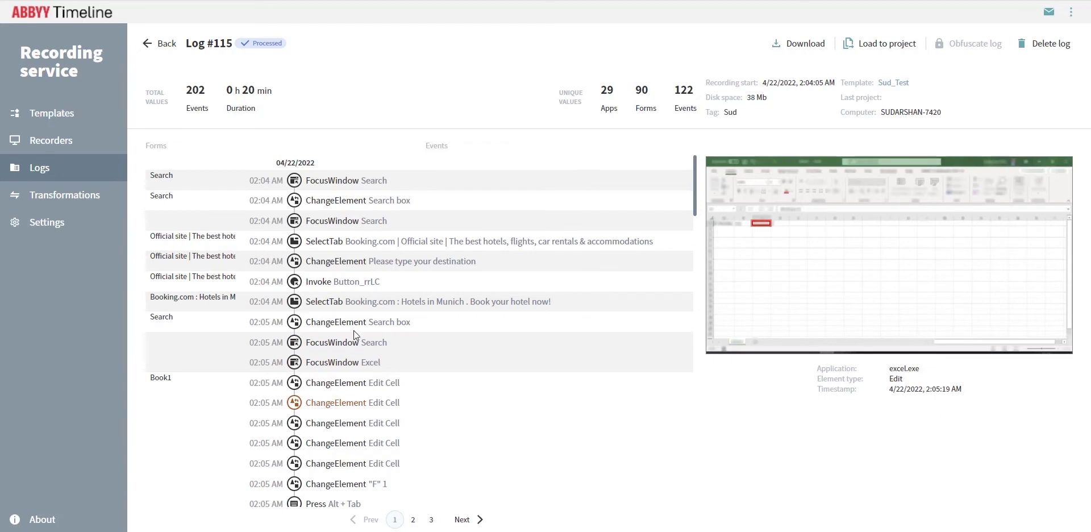
# Examine the events of log 115 and display the screenshot of the 02:05 AM Booking.com SelectTab event
pyautogui.scroll(-3, 357, 332)
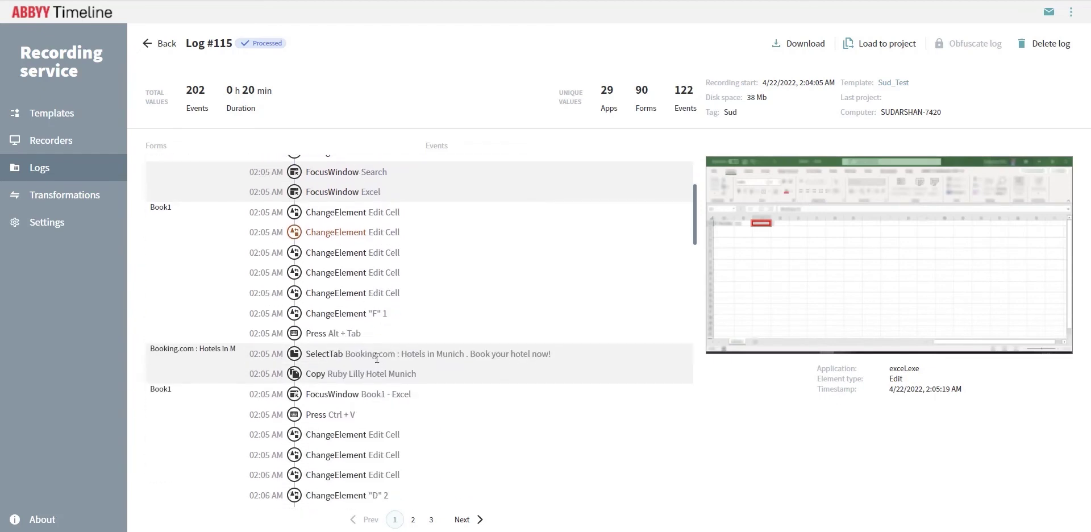
pyautogui.click(376, 357)
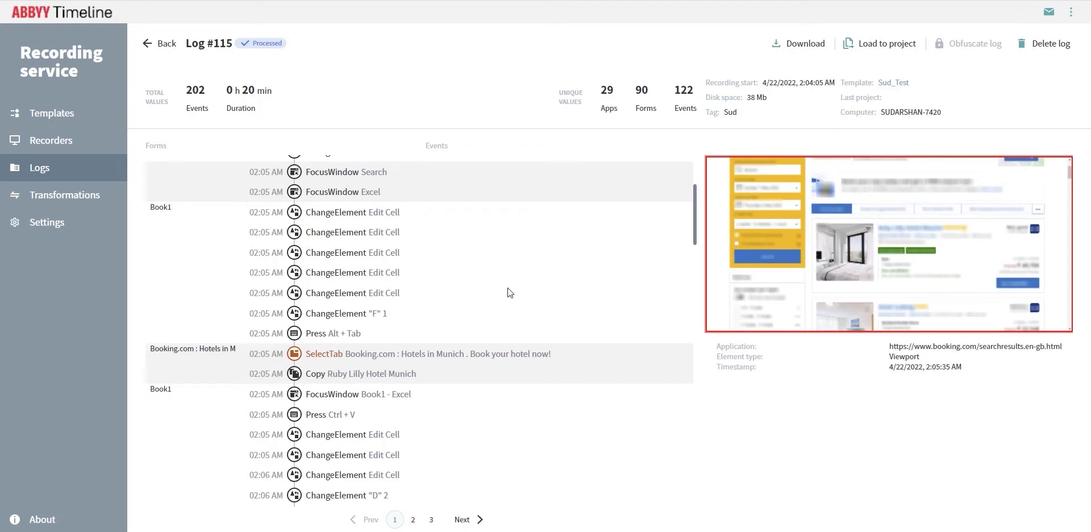
pyautogui.scroll(3, 415, 289)
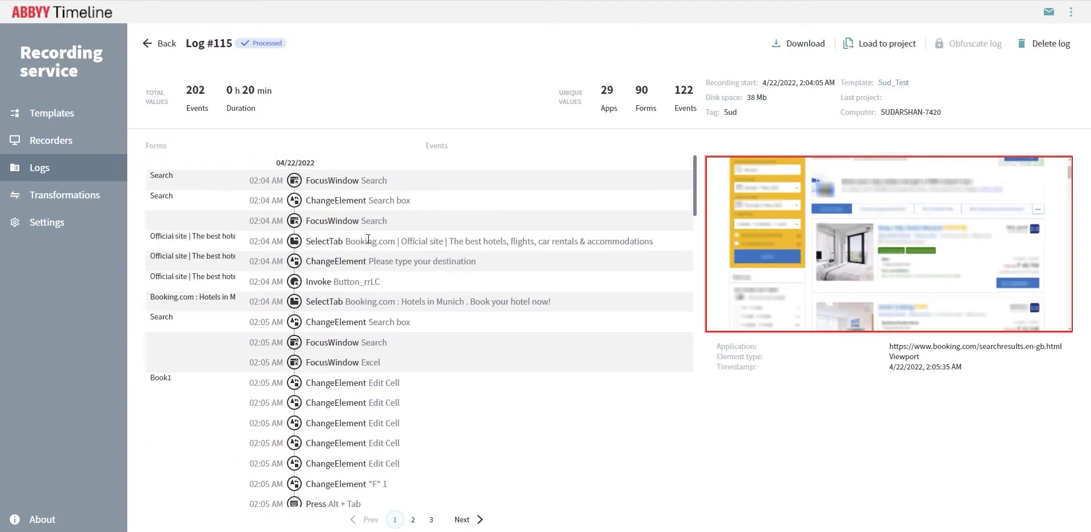
pyautogui.scroll(-1, 349, 335)
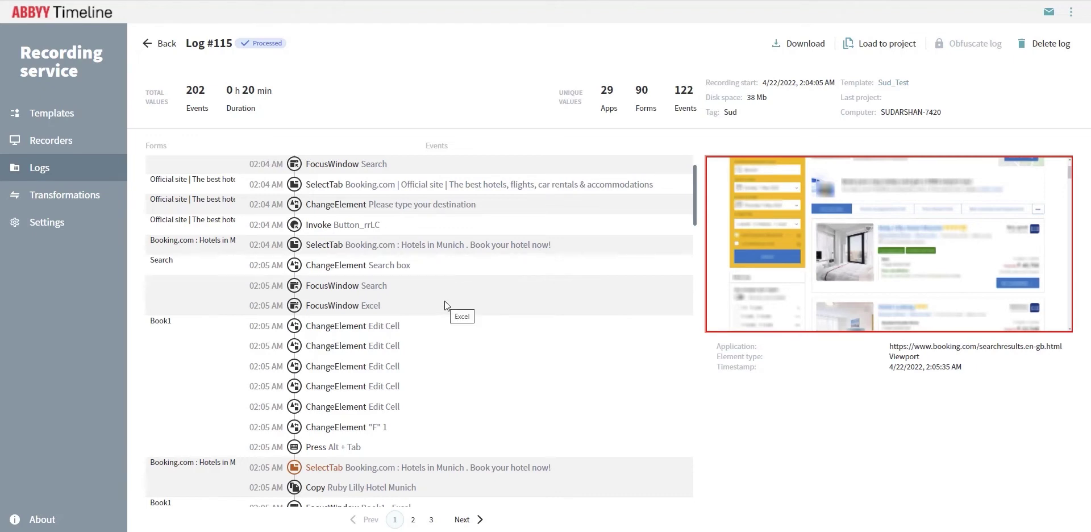
pyautogui.scroll(2, 444, 305)
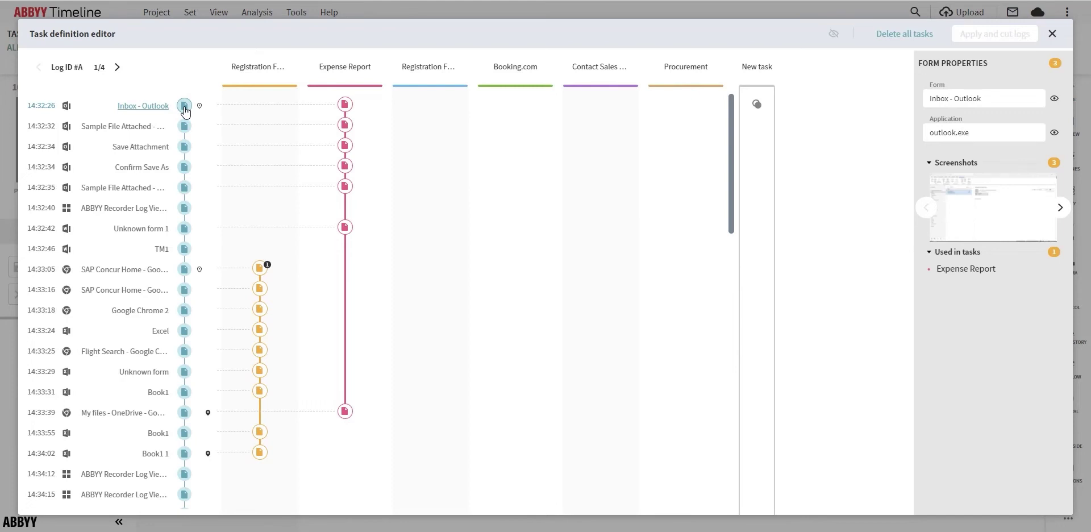
# Inspect the Inbox - Outlook form and the start controls of the Registration Form task's SAP Concur Home form
pyautogui.moveTo(184, 109); pyautogui.dragTo(228, 111)
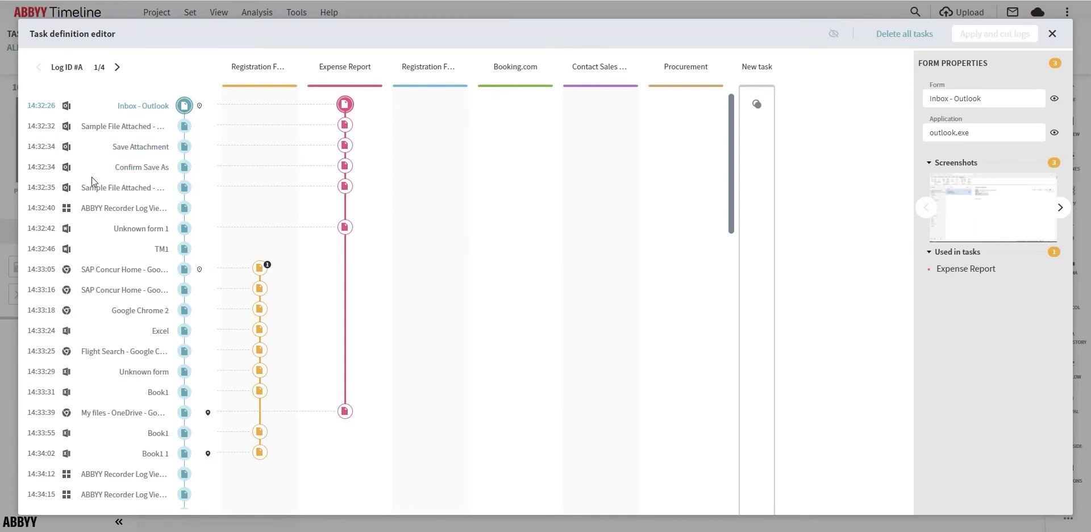
pyautogui.doubleClick(259, 270)
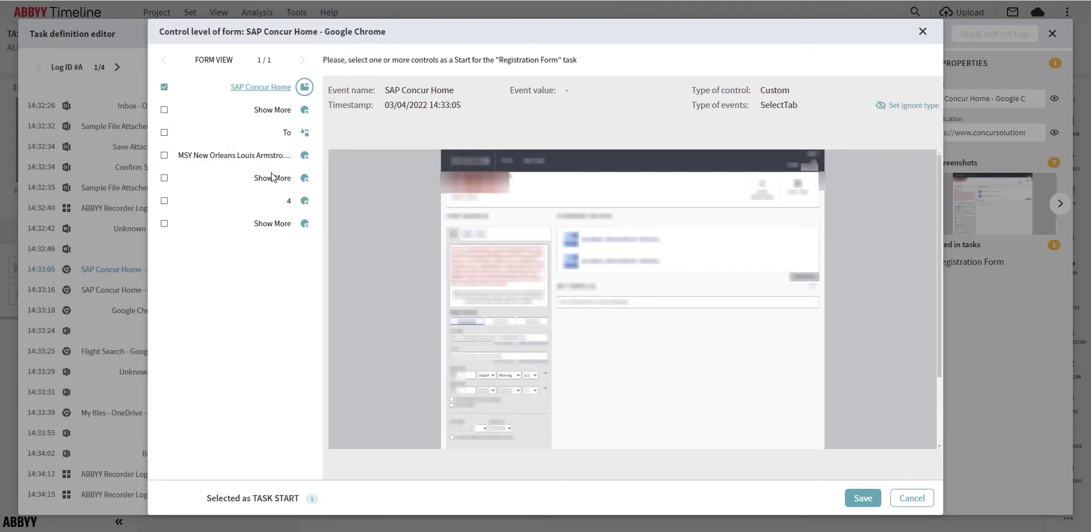
pyautogui.click(922, 32)
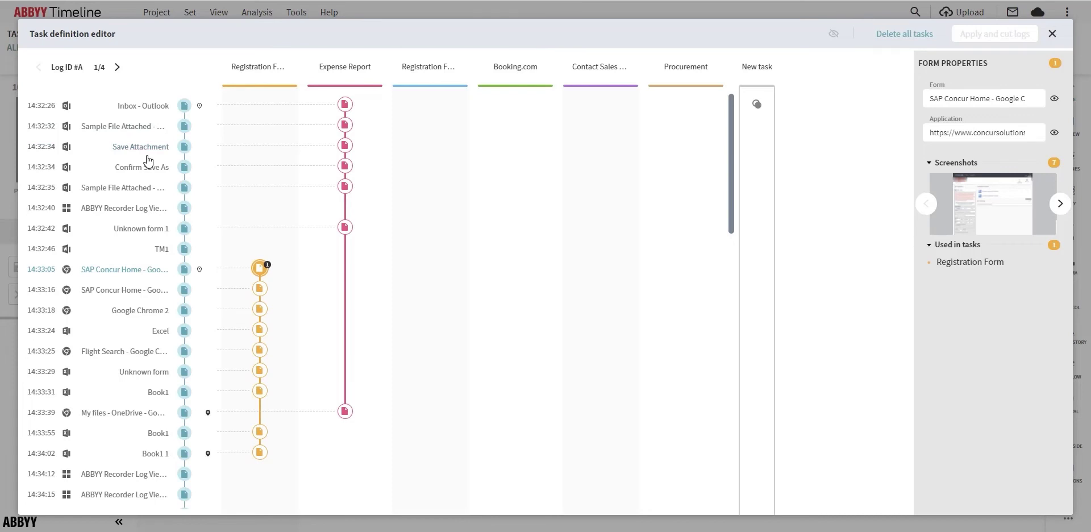
# Show the Expense Report task's properties, examine its instances throughout the log, and close the task definition editor
pyautogui.click(350, 70)
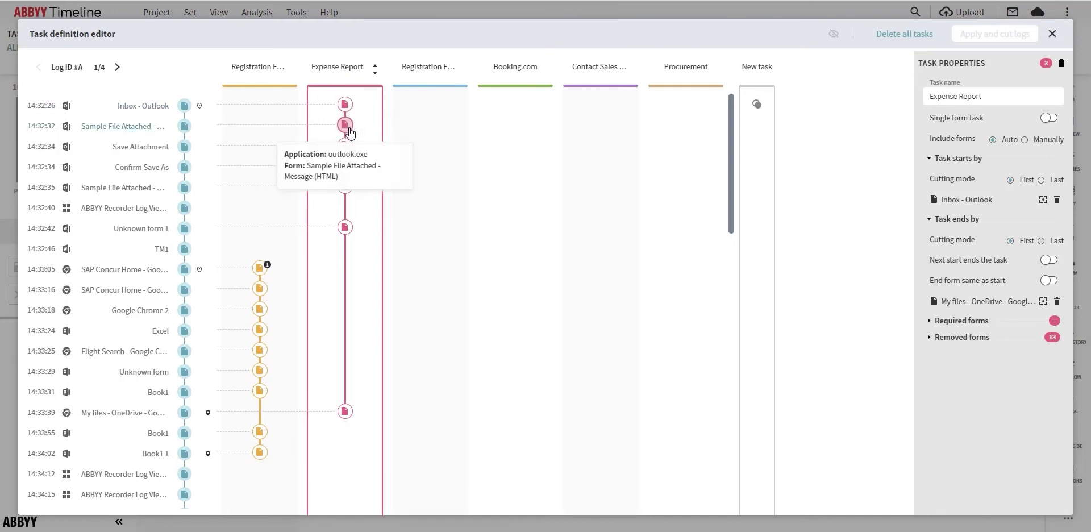
pyautogui.click(346, 227)
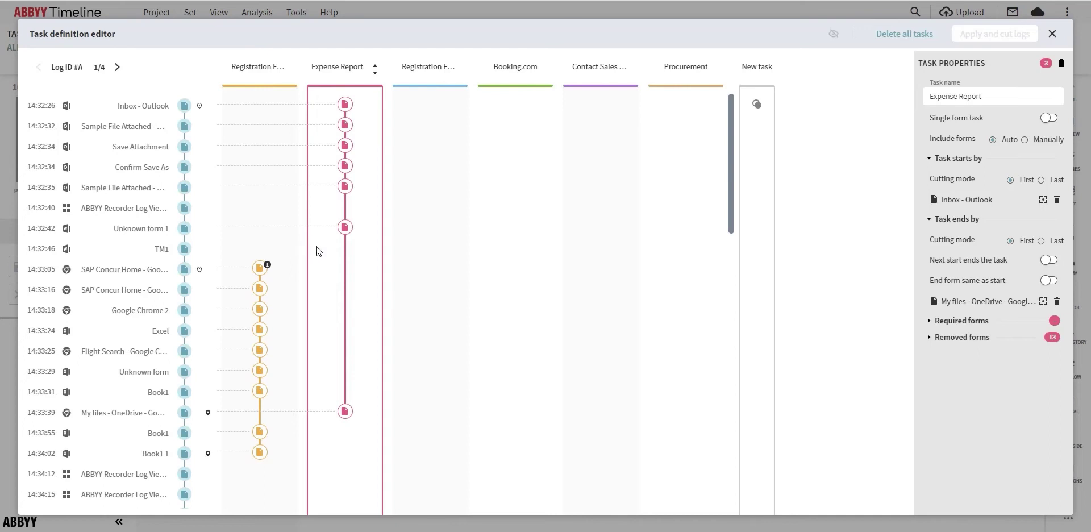
pyautogui.scroll(-5, 327, 245)
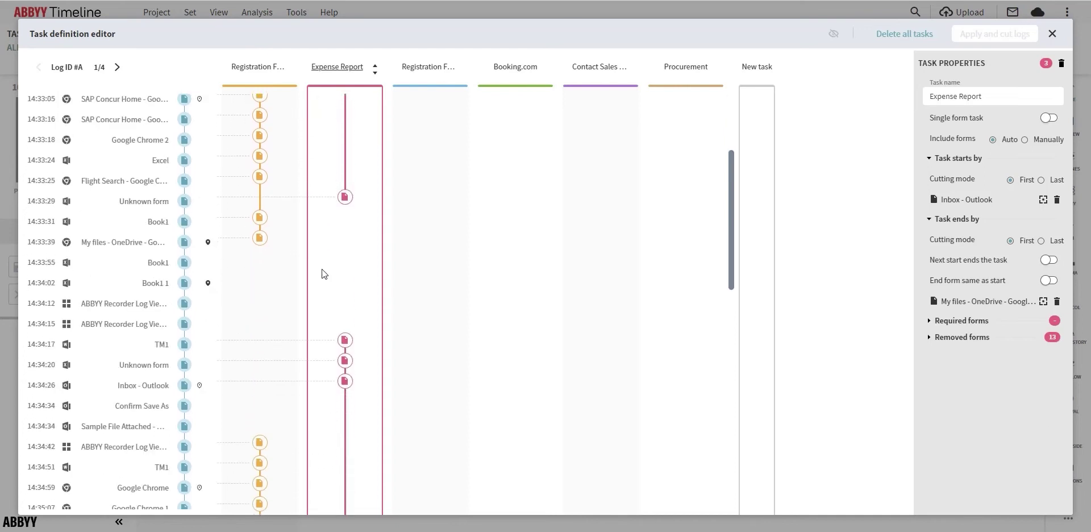
pyautogui.scroll(-1, 336, 318)
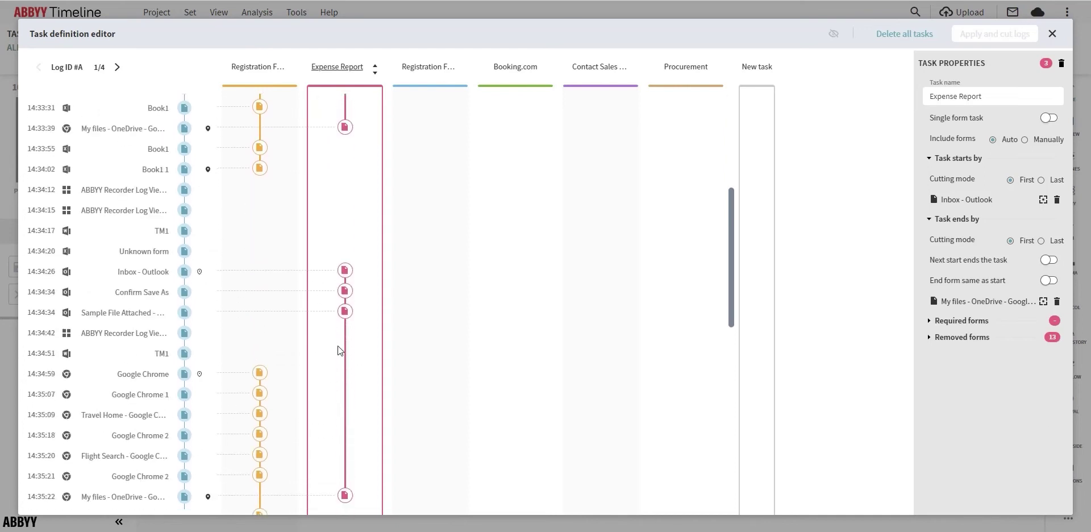
pyautogui.scroll(-5, 333, 350)
pyautogui.scroll(-4, 331, 345)
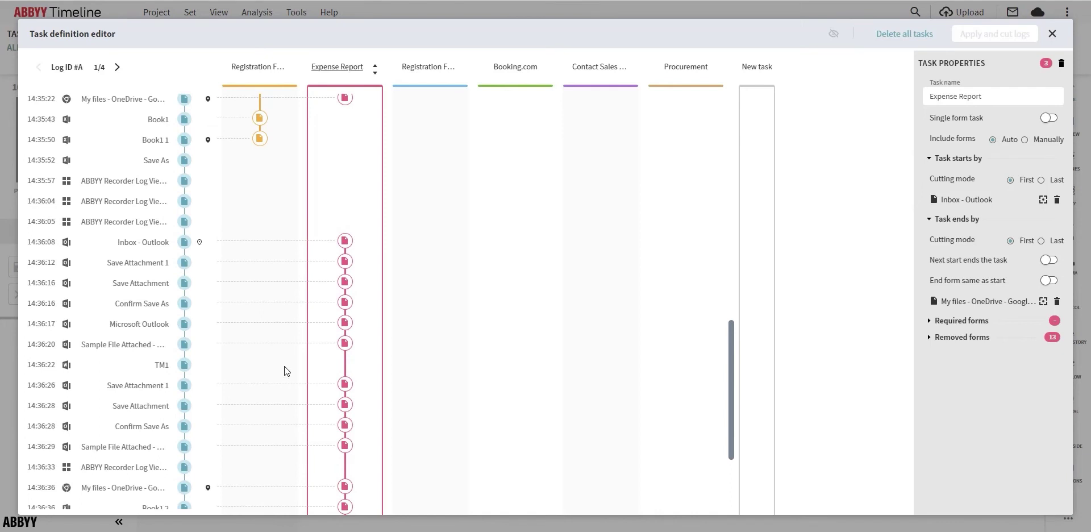
pyautogui.scroll(8, 284, 366)
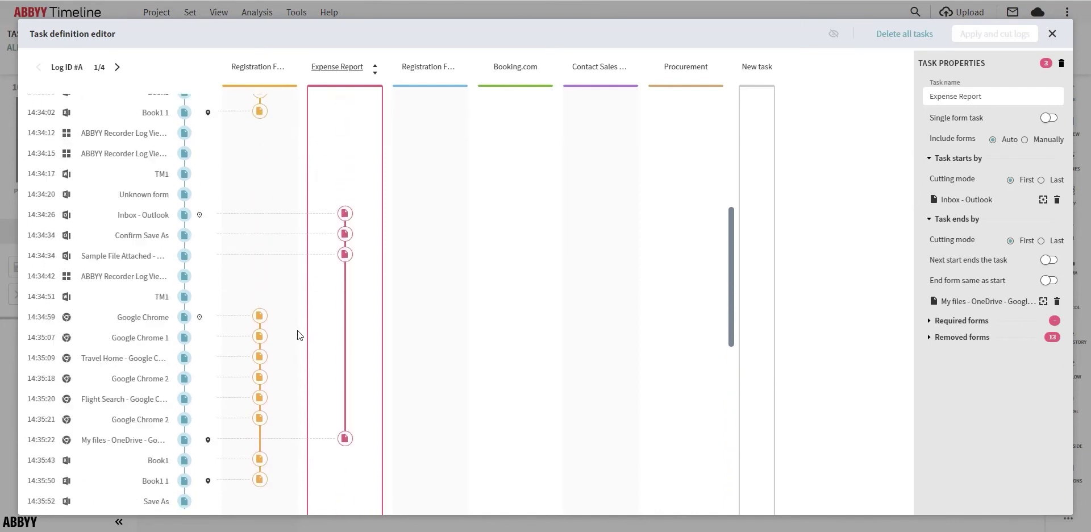
pyautogui.scroll(5, 344, 183)
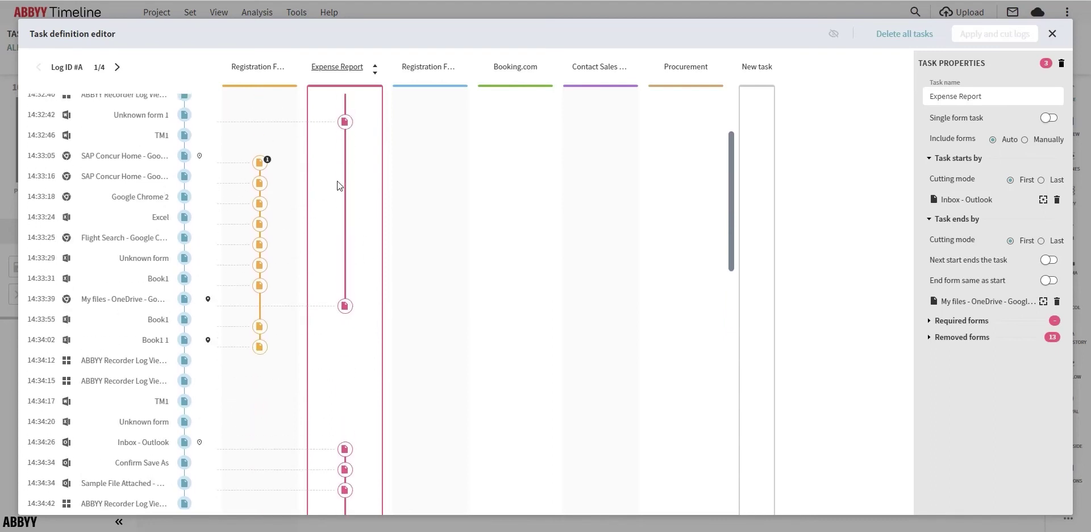
pyautogui.scroll(3, 337, 185)
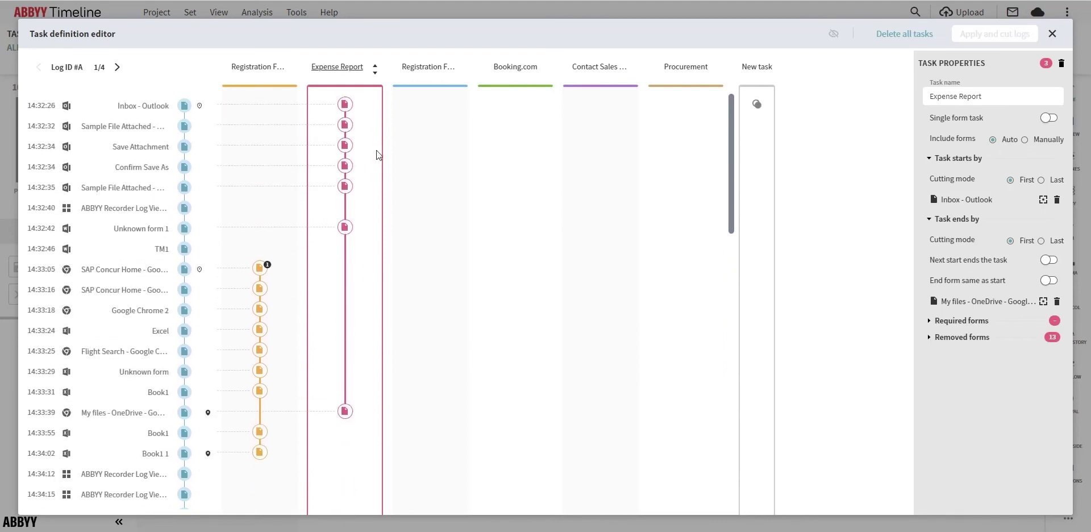
pyautogui.click(1052, 34)
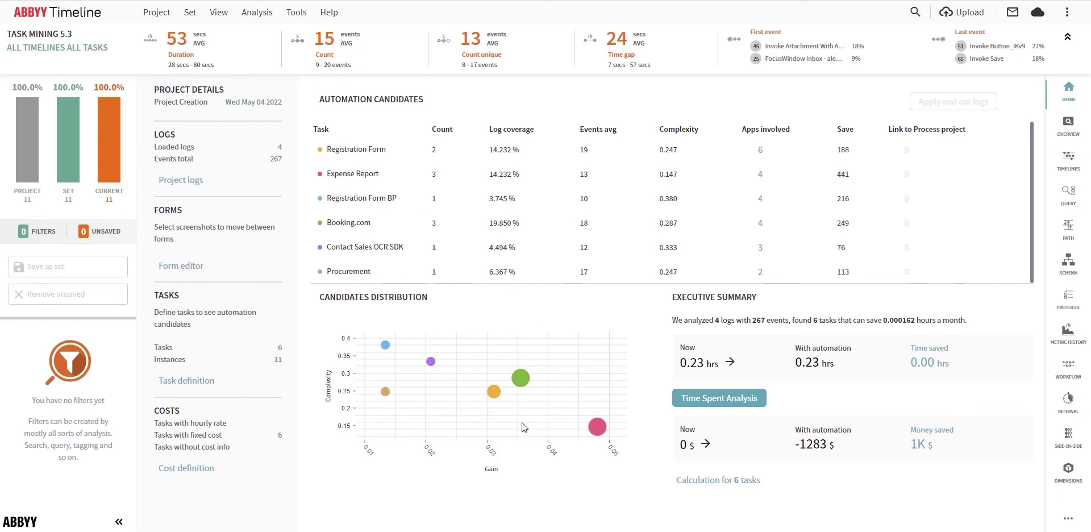
# Review the time spent per application in the Time Spent Analysis and close it
pyautogui.moveTo(592, 435)
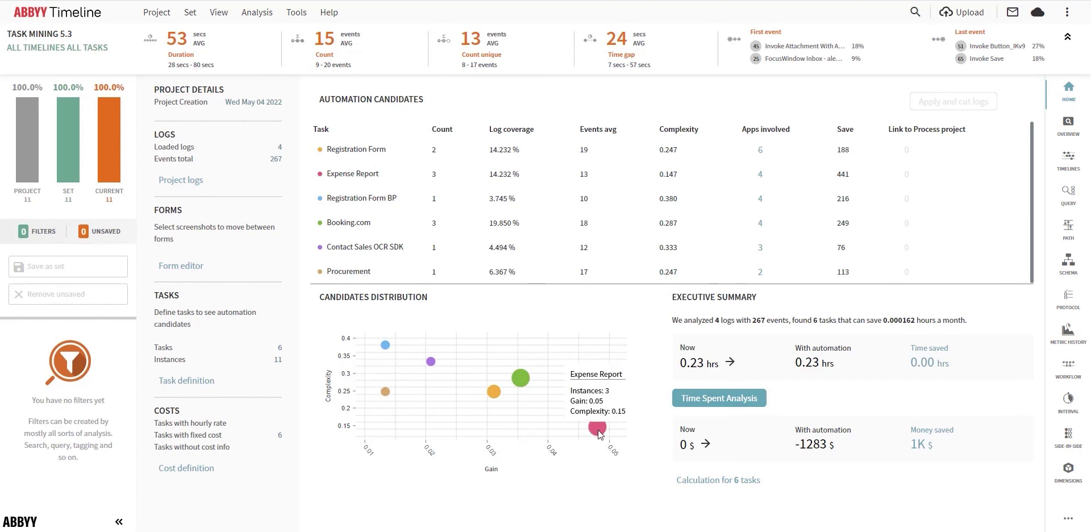
pyautogui.moveTo(386, 348)
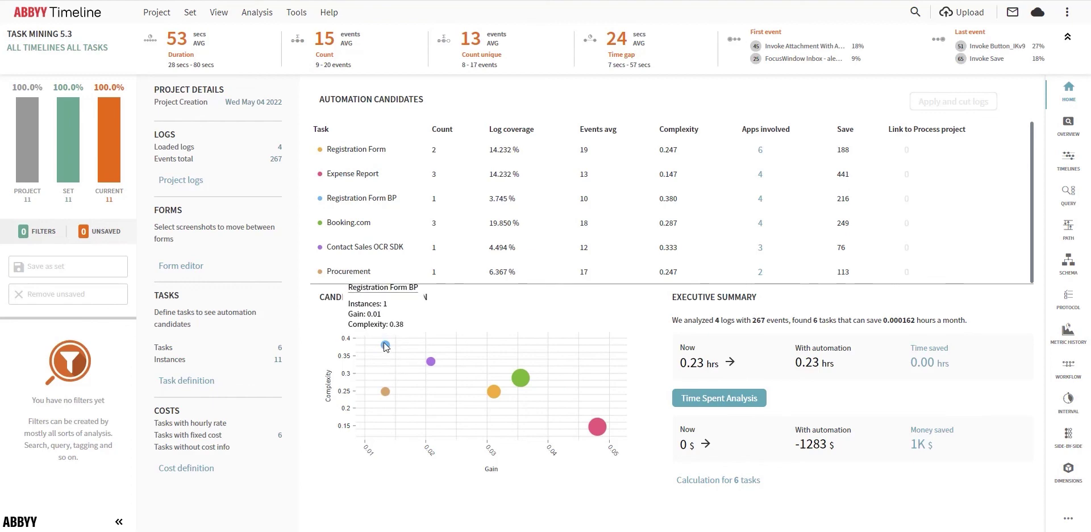
pyautogui.click(735, 398)
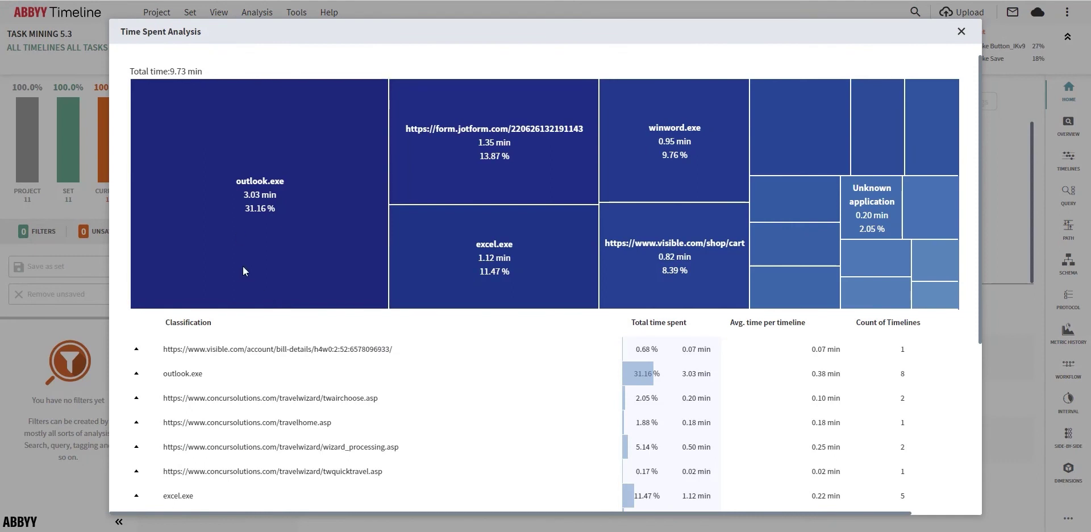
pyautogui.scroll(-1, 251, 307)
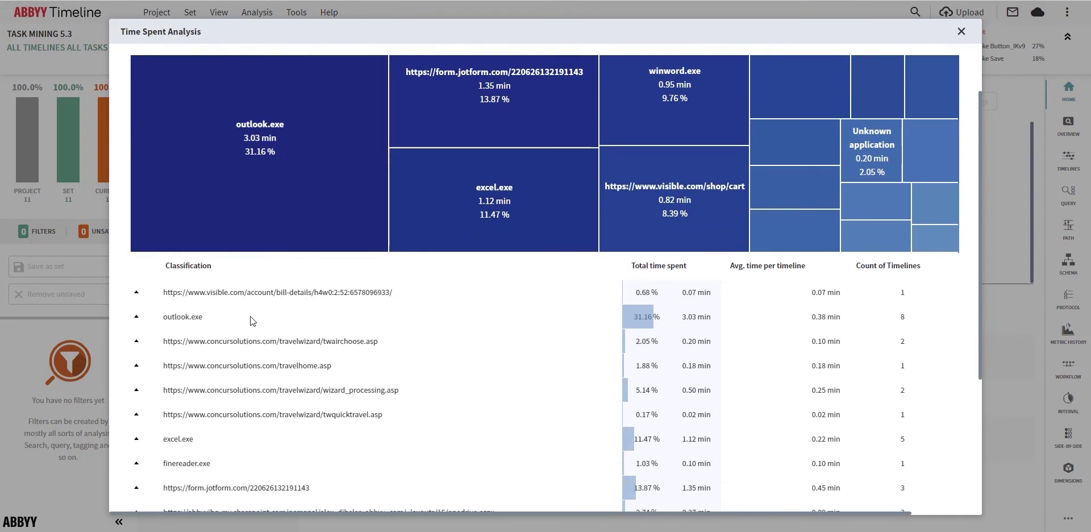
pyautogui.scroll(-2, 278, 298)
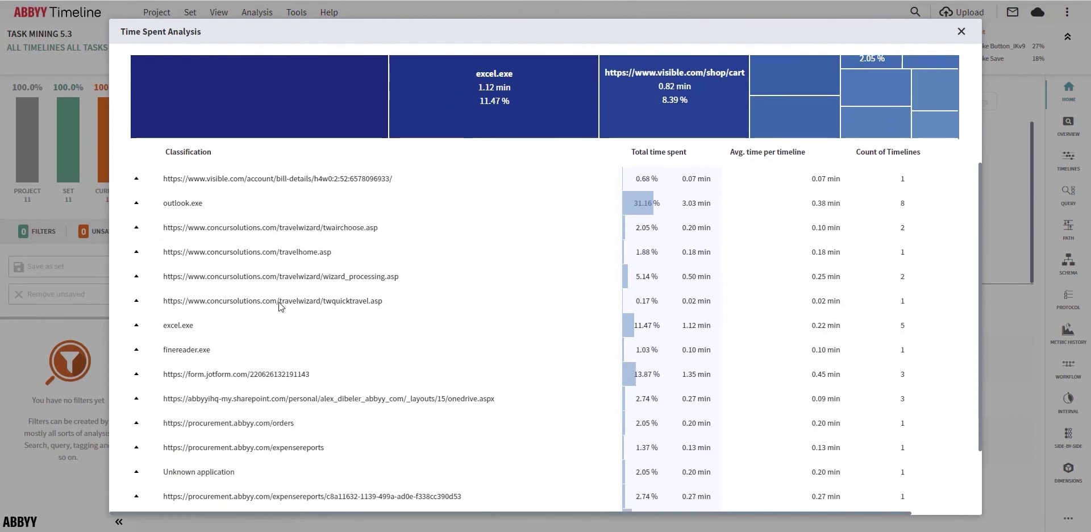
pyautogui.scroll(-1, 280, 302)
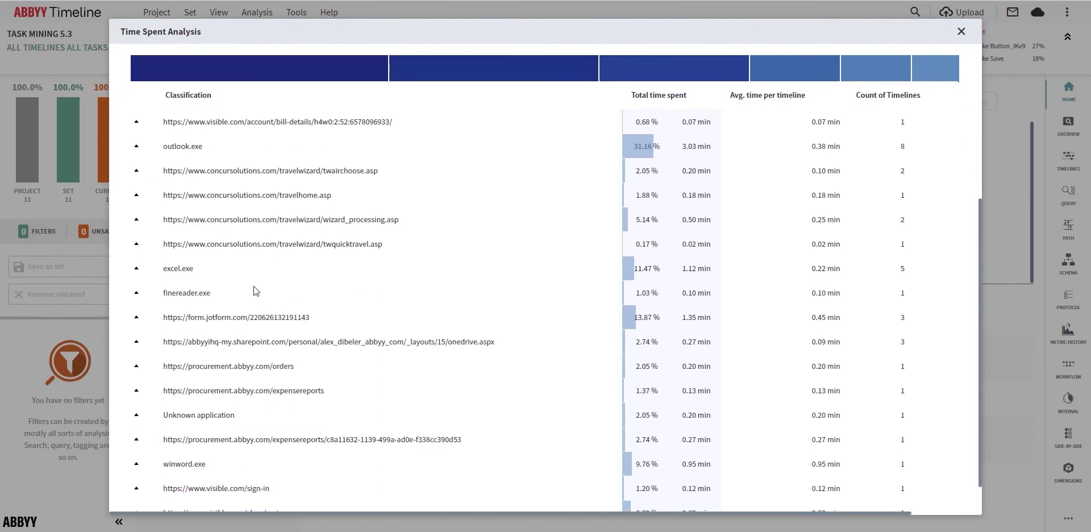
pyautogui.click(961, 32)
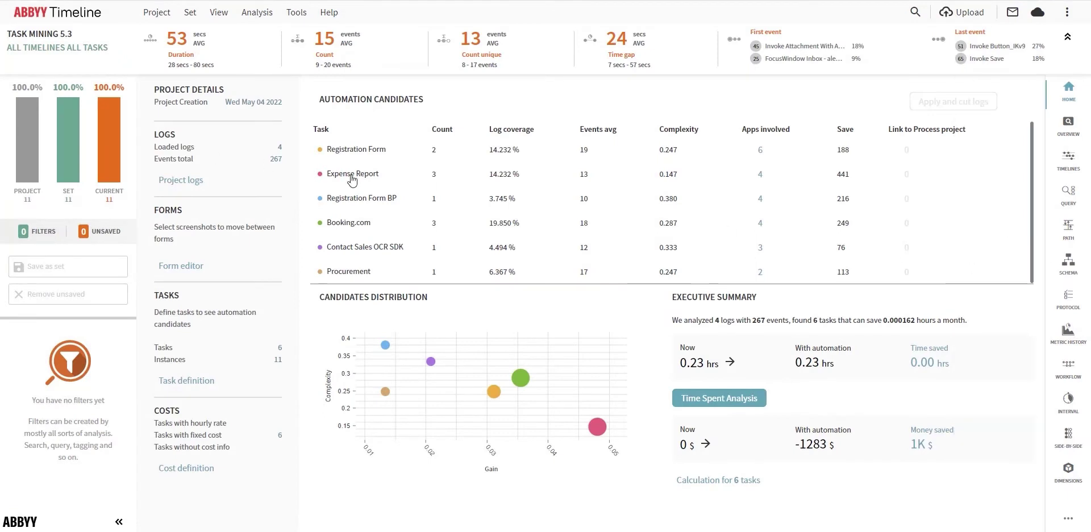
# Open the task view schema of the Expense Report candidate and inspect the control level of its Confirm Save As form
pyautogui.click(400, 174)
pyautogui.click(909, 265)
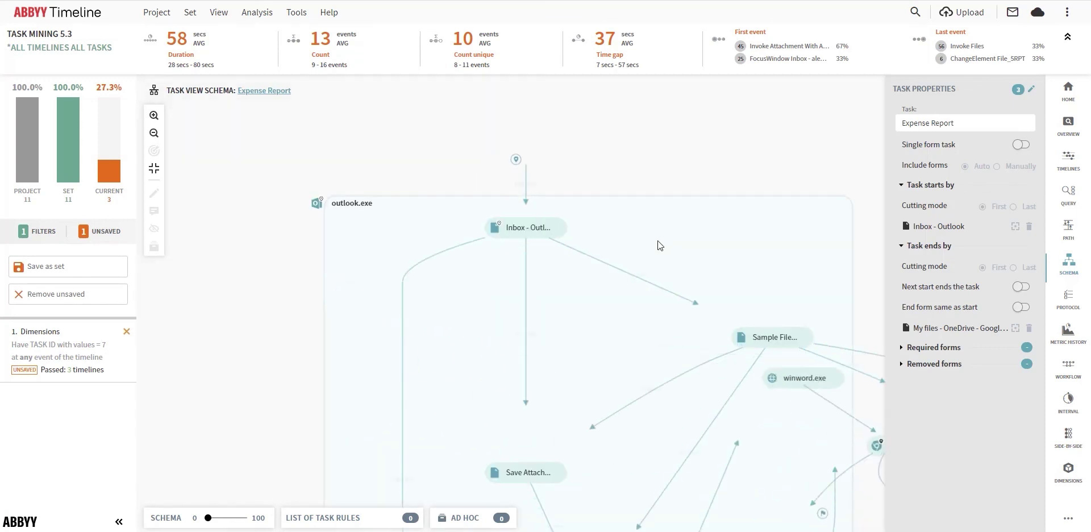
pyautogui.moveTo(566, 299); pyautogui.dragTo(498, 188)
pyautogui.scroll(-2, 398, 237)
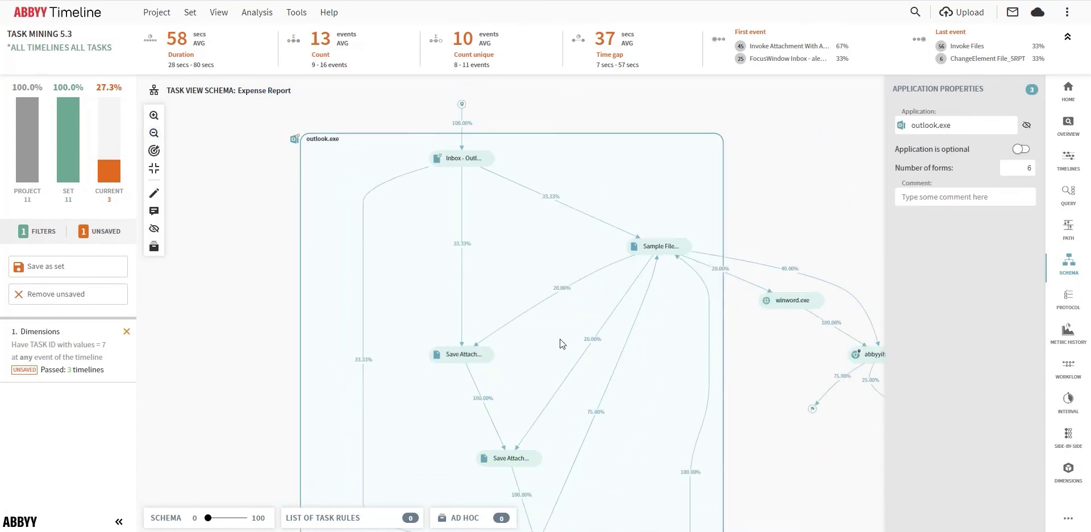
pyautogui.moveTo(558, 336); pyautogui.dragTo(506, 248)
pyautogui.click(506, 248)
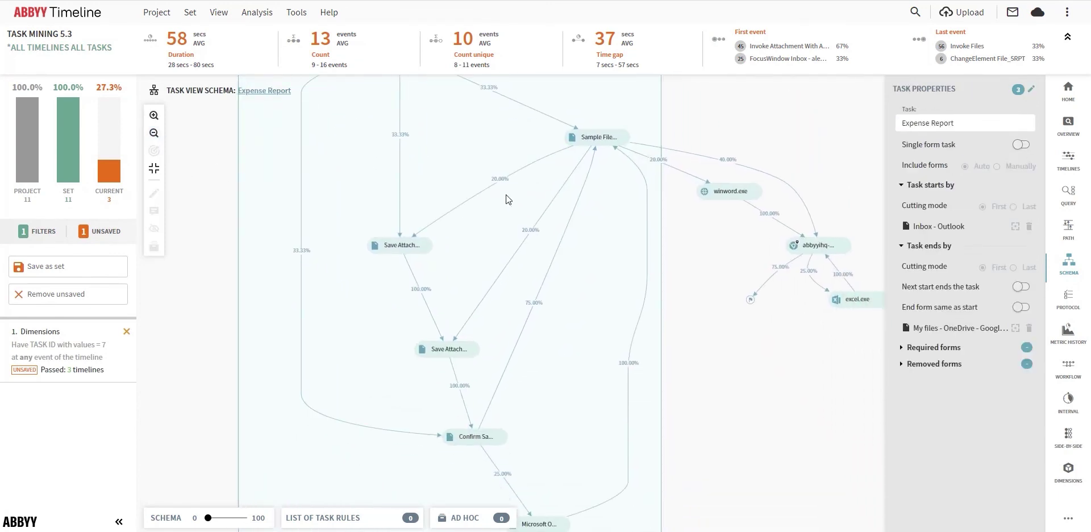
pyautogui.doubleClick(472, 435)
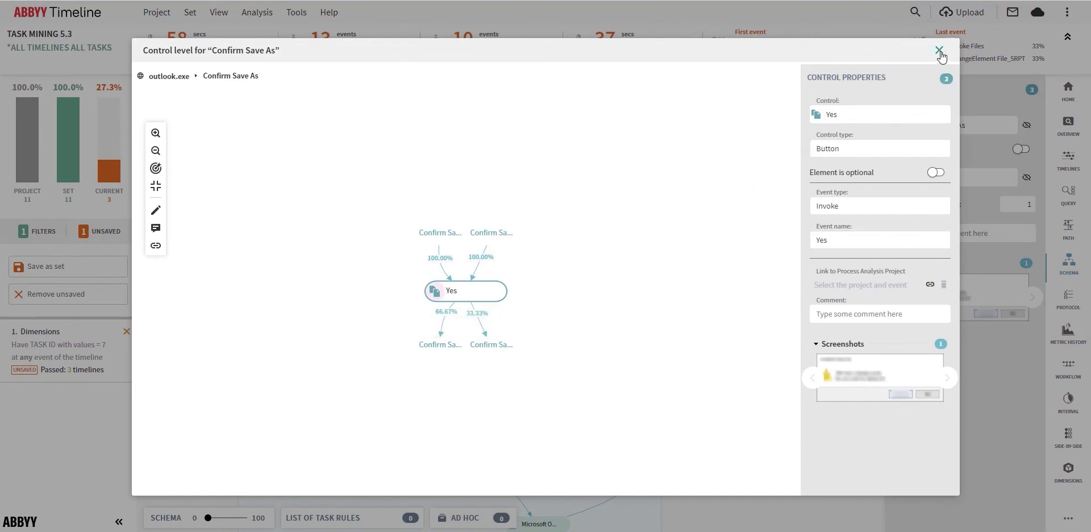
pyautogui.click(940, 51)
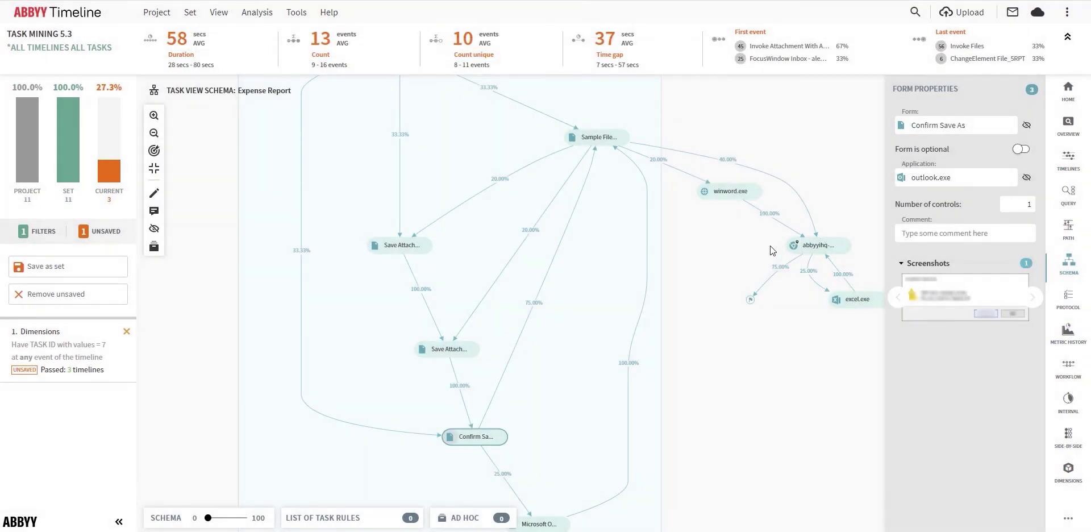
# Open the path analysis for the Expense Report task and select the second path
pyautogui.click(1068, 229)
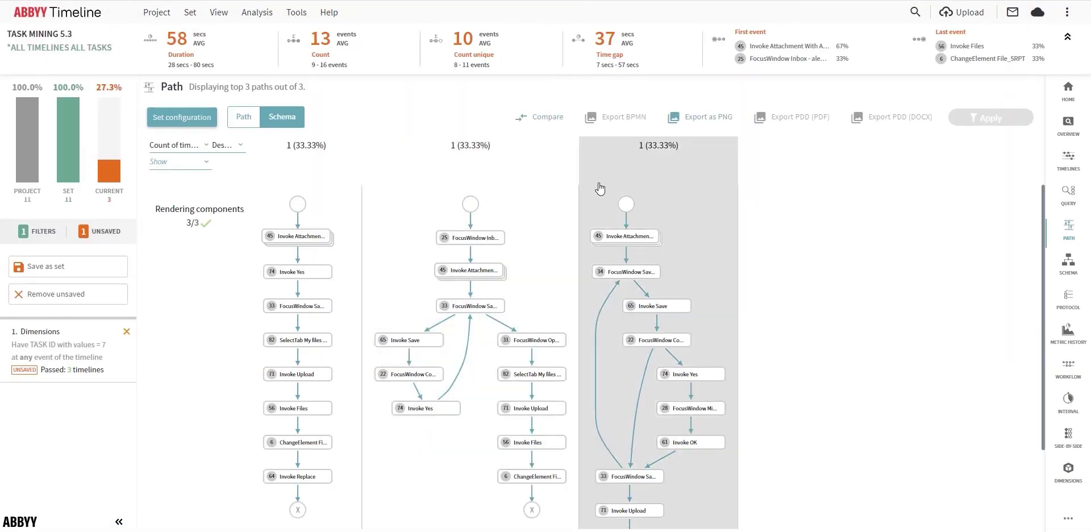
pyautogui.click(532, 218)
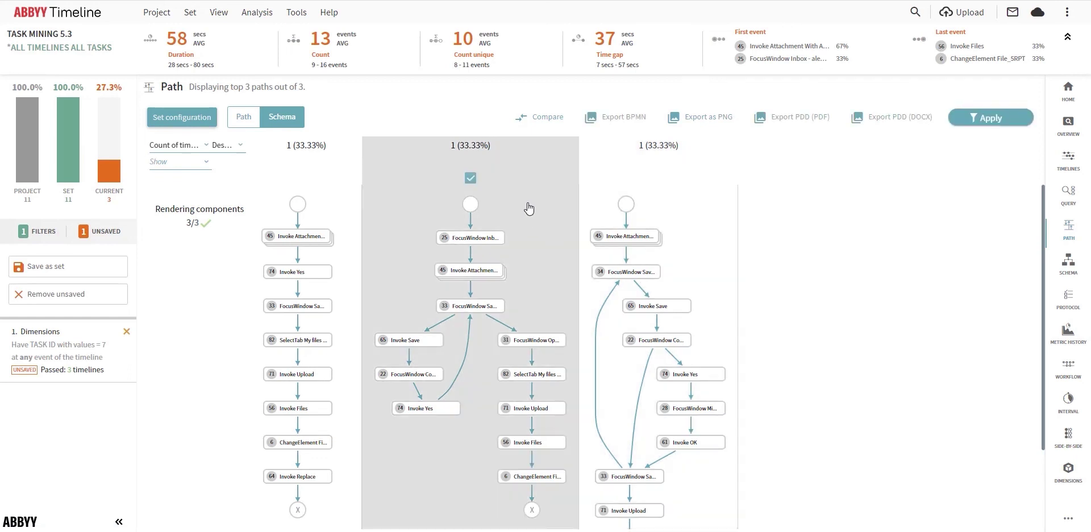